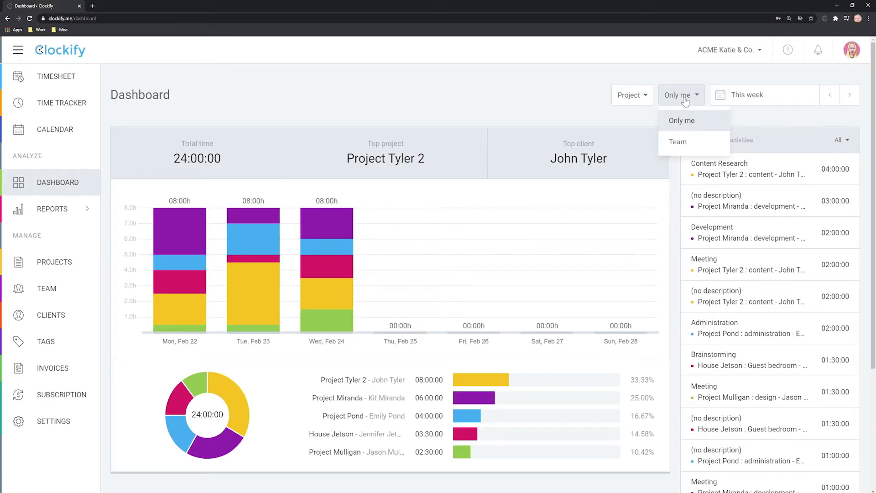
Switch the dashboard from Only me to the whole team's data
click(678, 142)
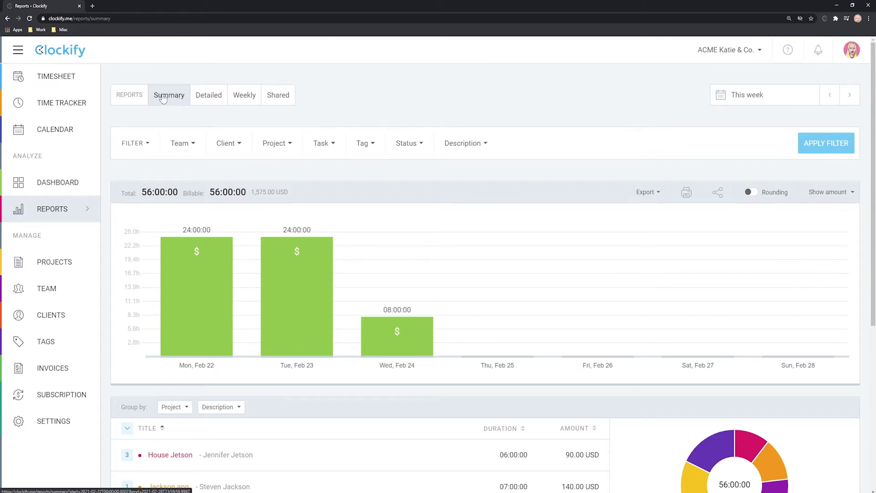
click(213, 101)
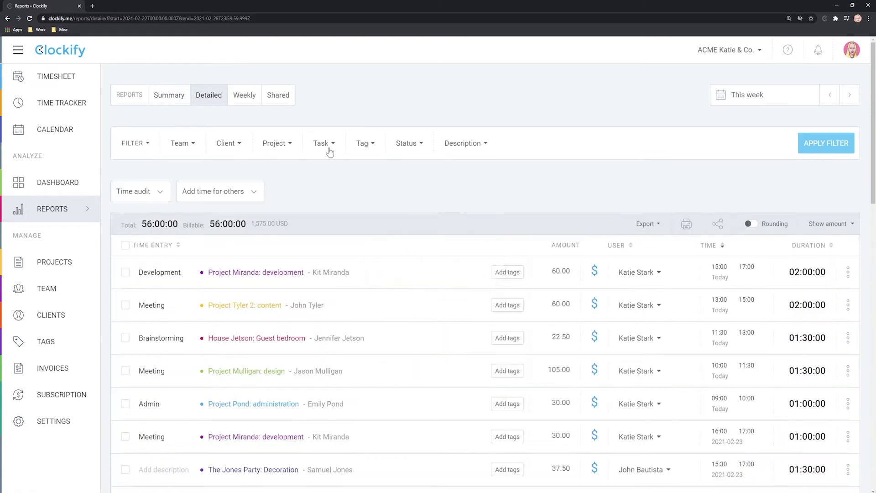
scroll(398, 247, down, 7)
scroll(401, 237, up, 7)
click(243, 100)
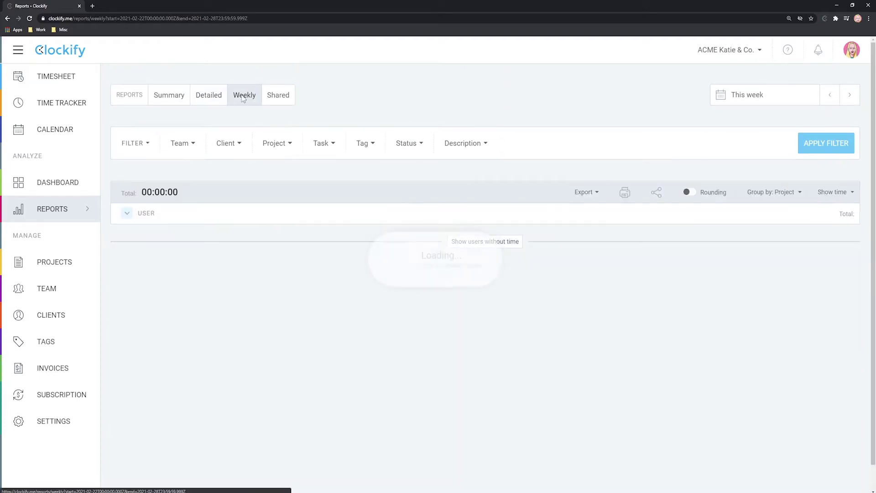
scroll(385, 244, down, 2)
scroll(385, 245, up, 2)
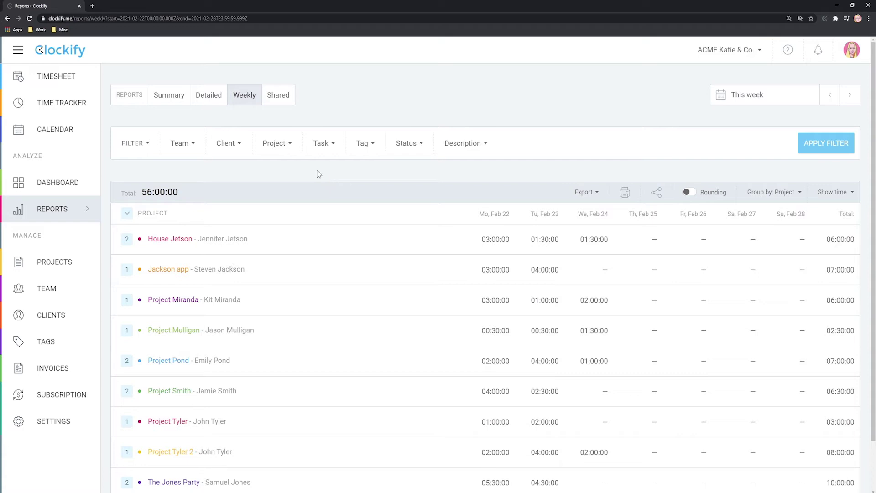
click(169, 95)
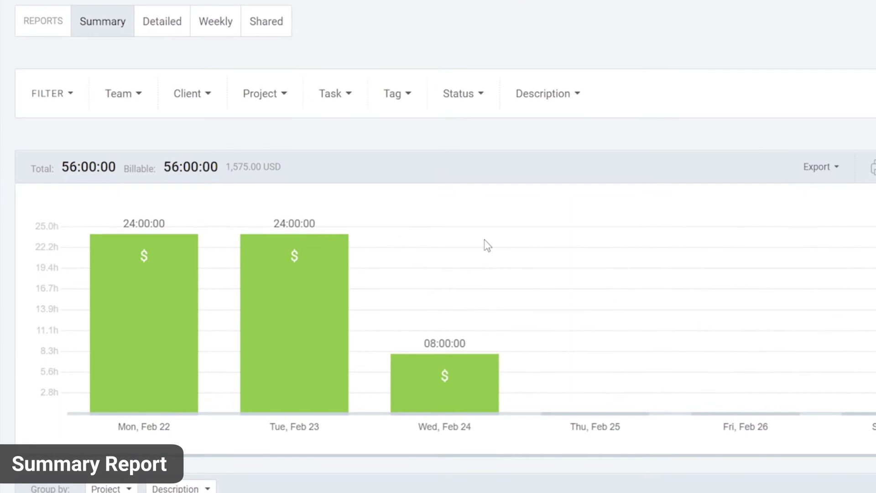
drag(62, 168, 116, 172)
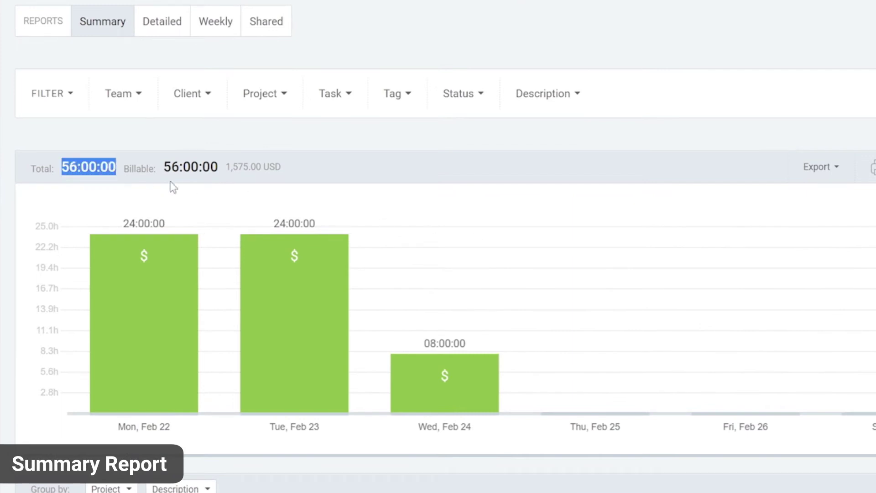
mouse_move(169, 291)
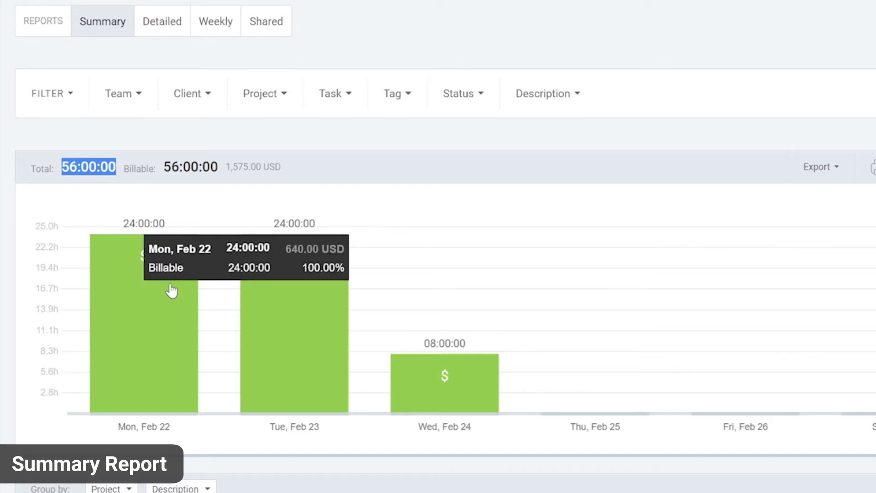
scroll(198, 286, down, 8)
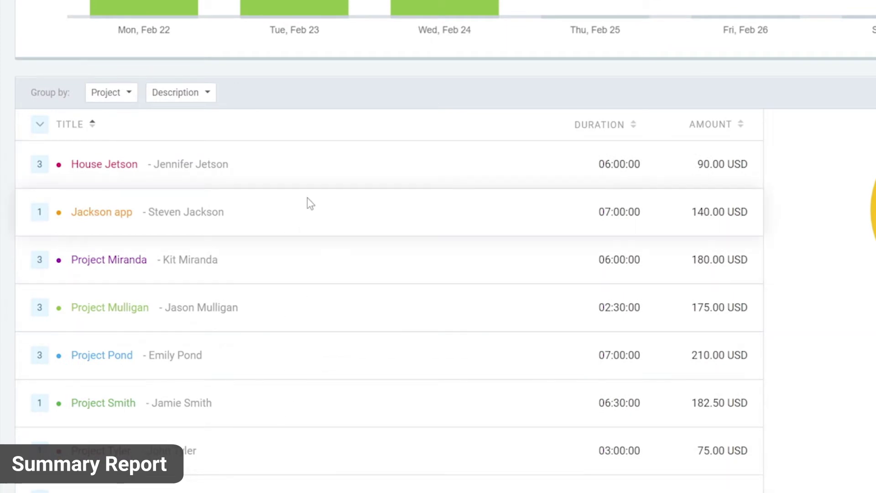
scroll(290, 178, up, 1)
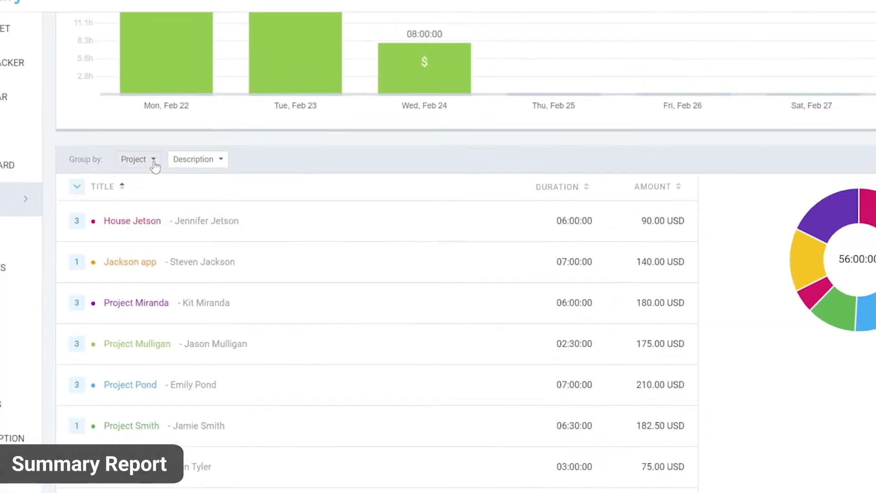
Group the summary by User then Date, and expand the first user's 08:00:00 daily rows
click(154, 161)
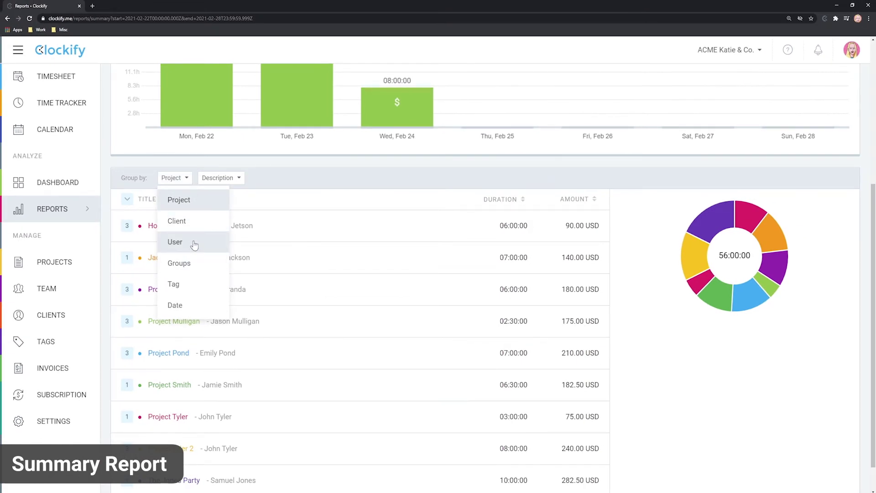
click(194, 245)
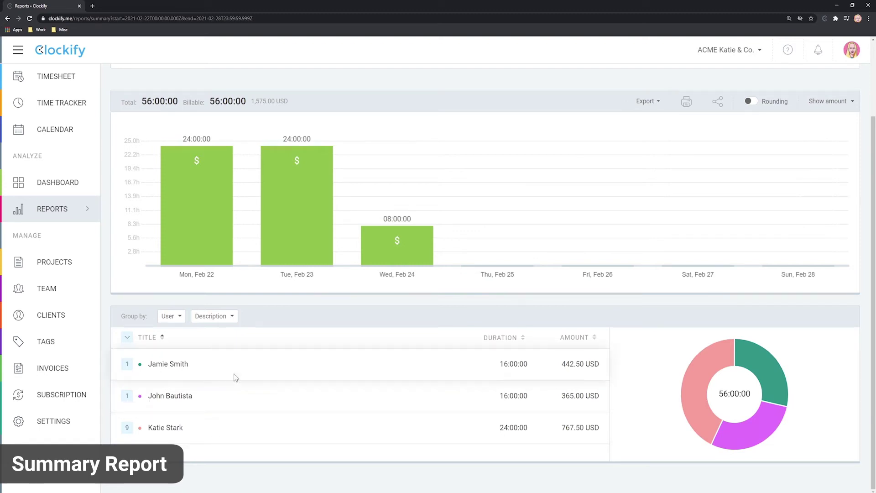
click(231, 318)
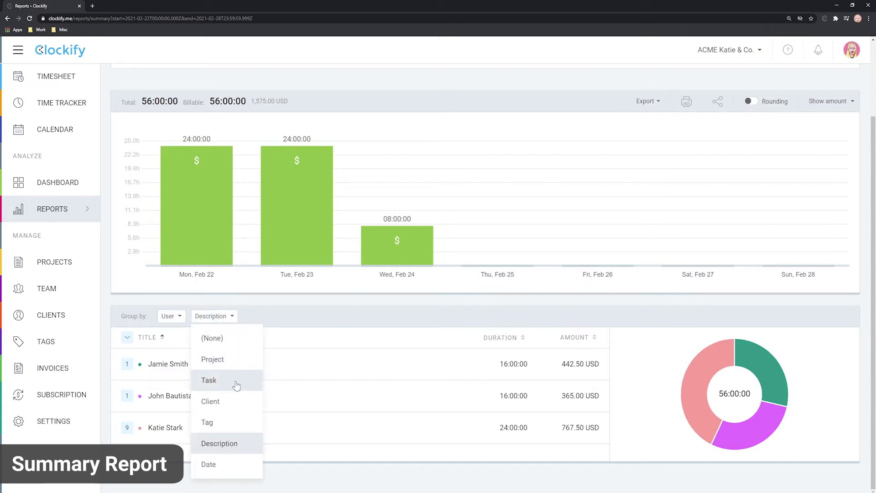
click(215, 465)
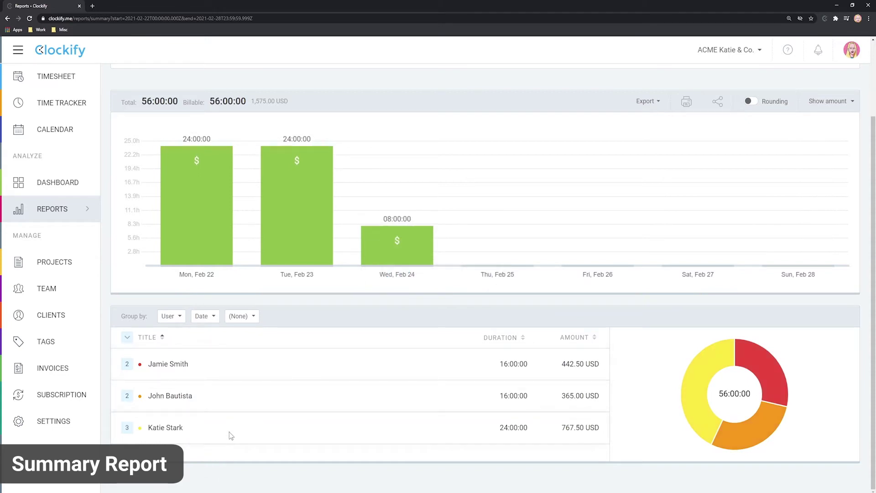
click(128, 365)
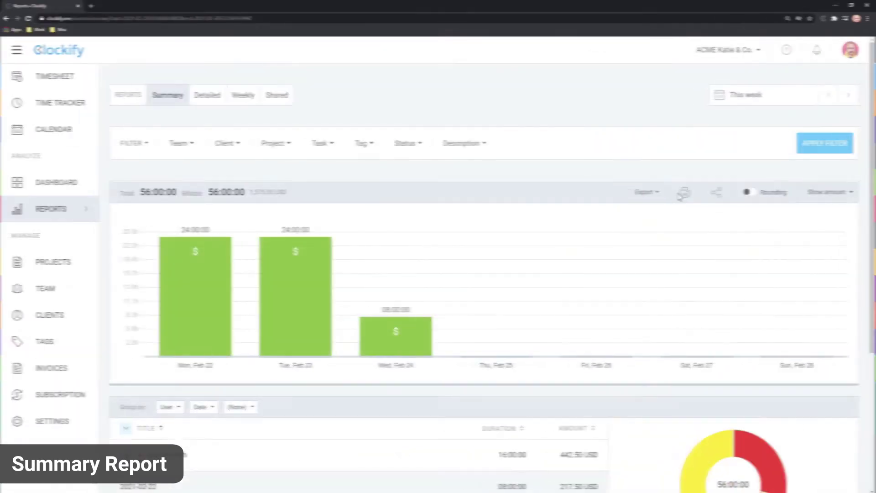
Set the report period to This month, showing 136:10:58 and 3,820.48 USD
click(748, 95)
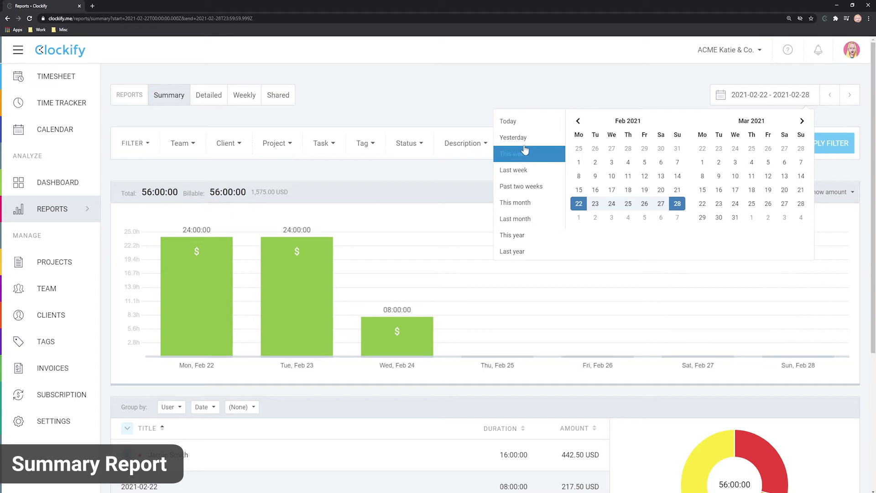
click(517, 203)
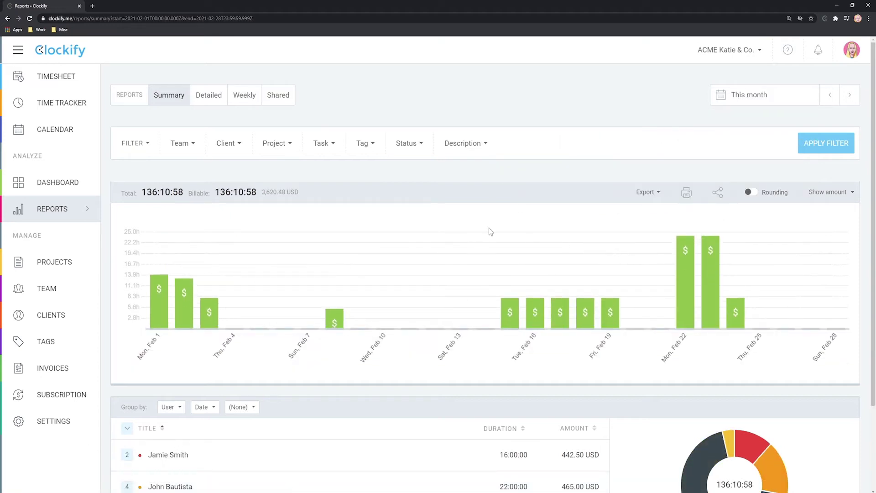
Filter the February summary to the first named client, cutting the total to 17:10:58
click(178, 144)
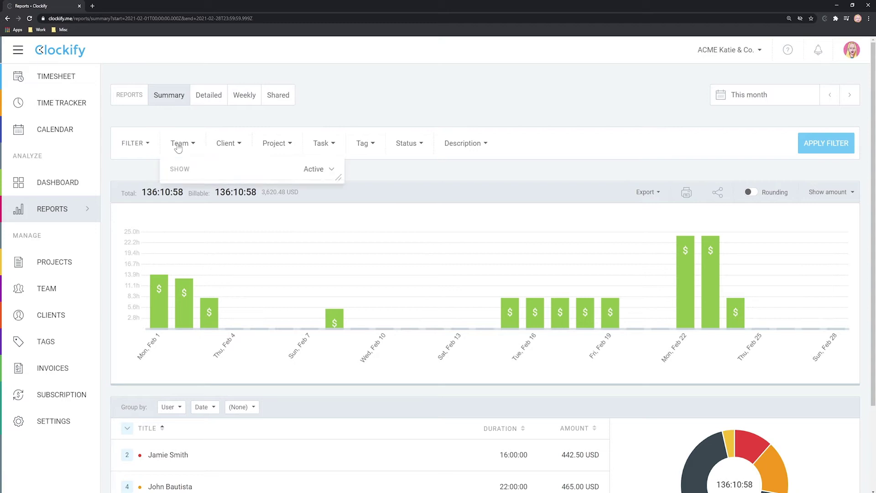
click(228, 145)
click(283, 149)
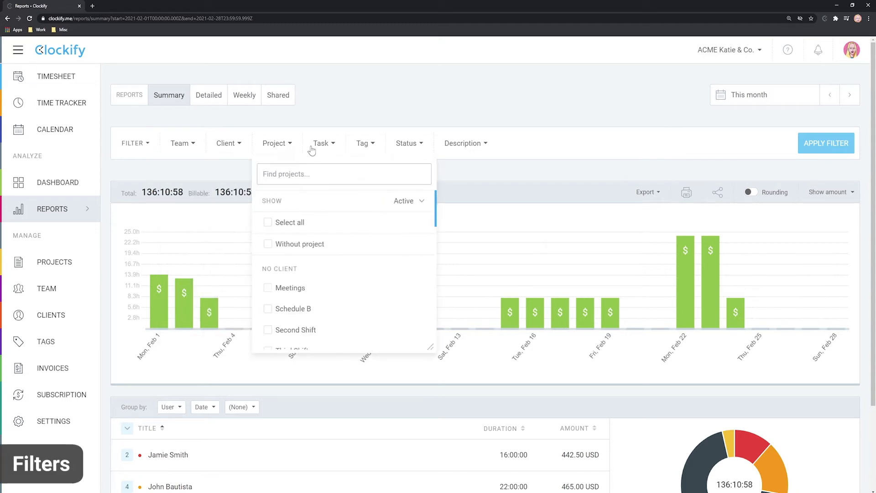
click(233, 146)
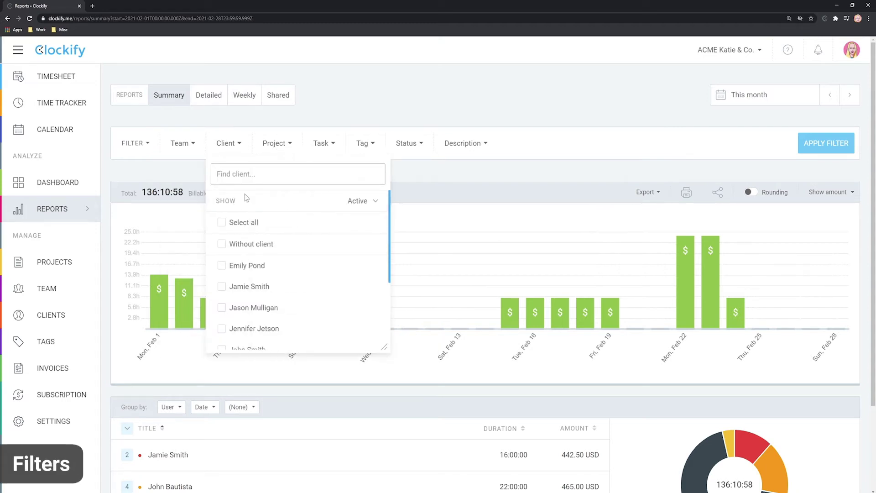
click(221, 266)
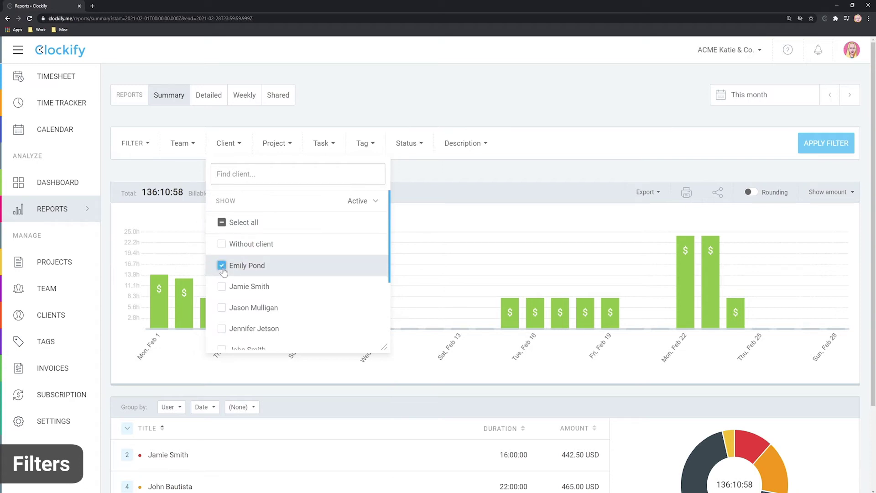
click(465, 242)
click(822, 145)
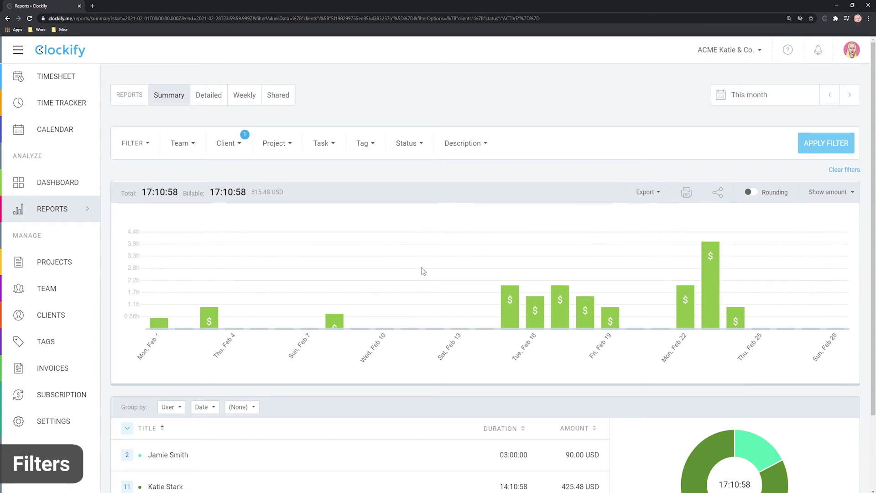
scroll(434, 254, down, 2)
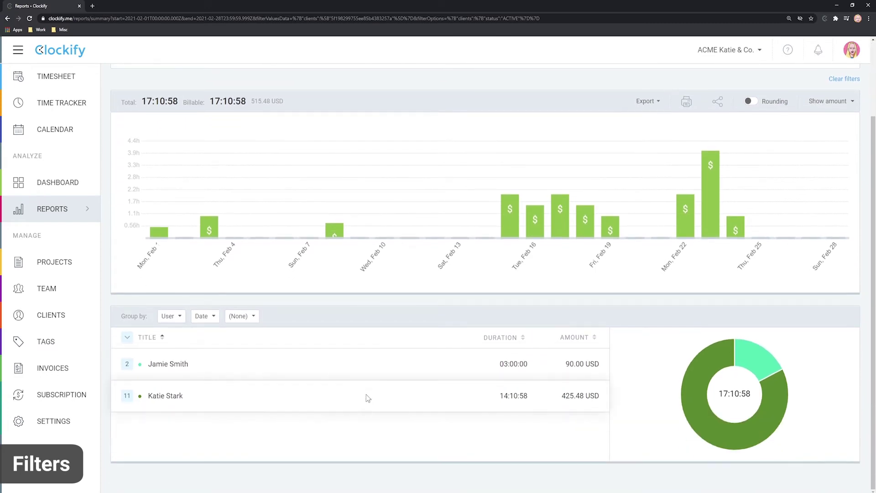
scroll(445, 279, up, 2)
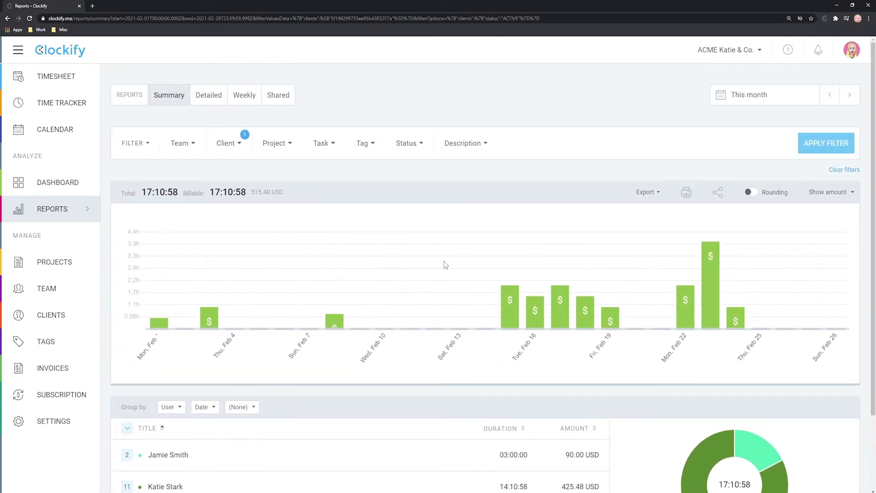
click(655, 193)
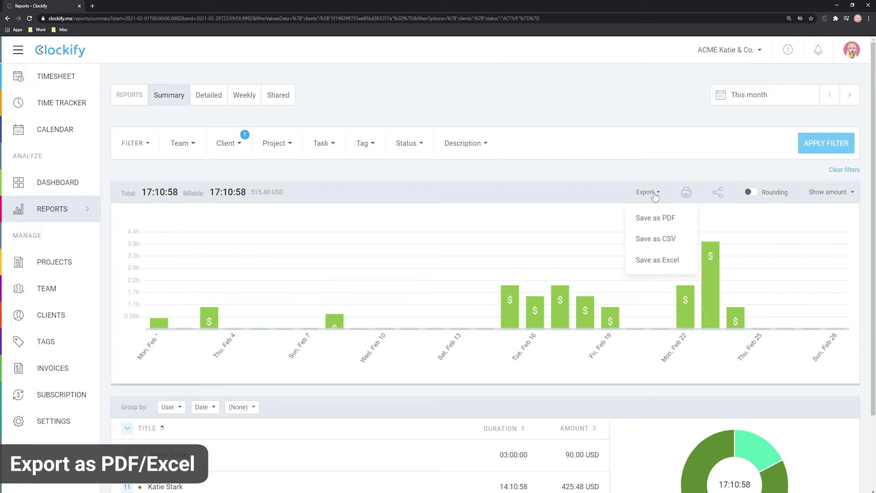
Export the filtered February summary as a PDF and as an Excel file
click(647, 217)
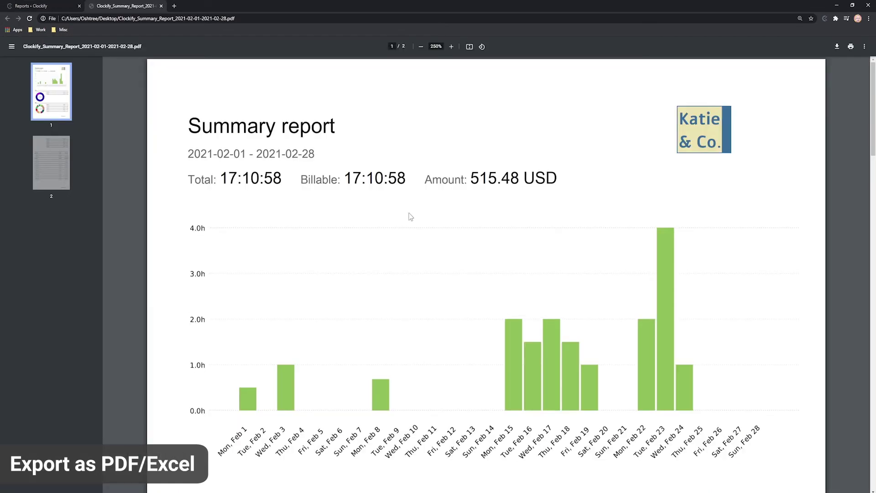
scroll(419, 223, down, 8)
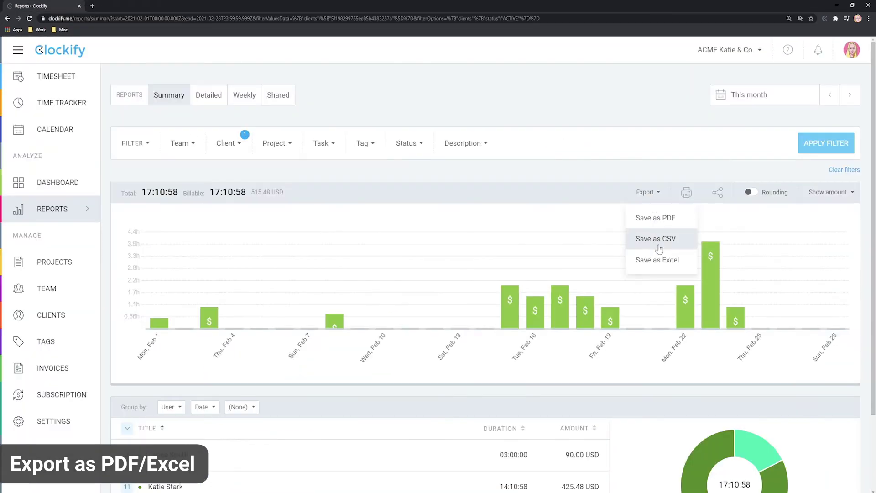
click(658, 260)
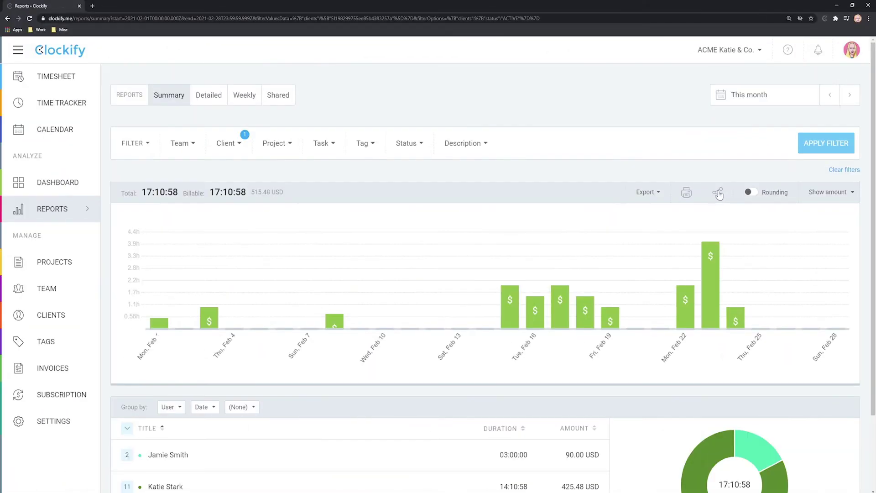
Create a public shared link named 'Report A' for the summary and copy it
click(718, 195)
text(Report A)
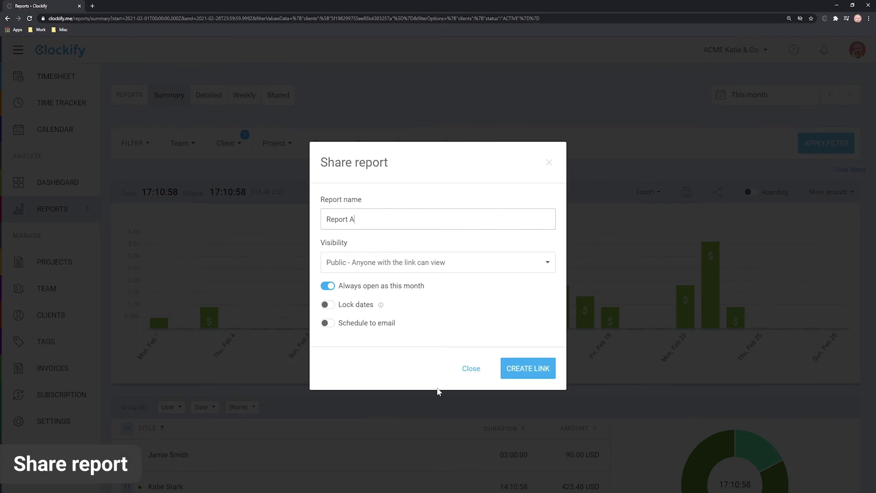
click(528, 369)
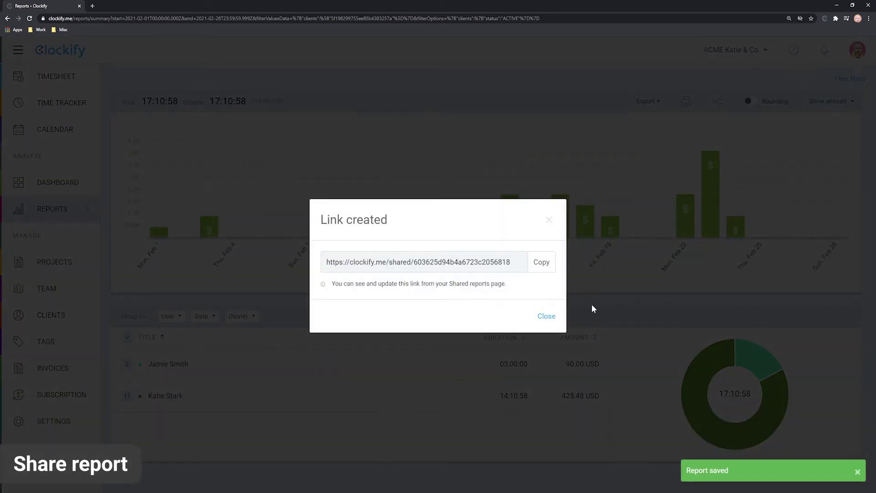
click(540, 265)
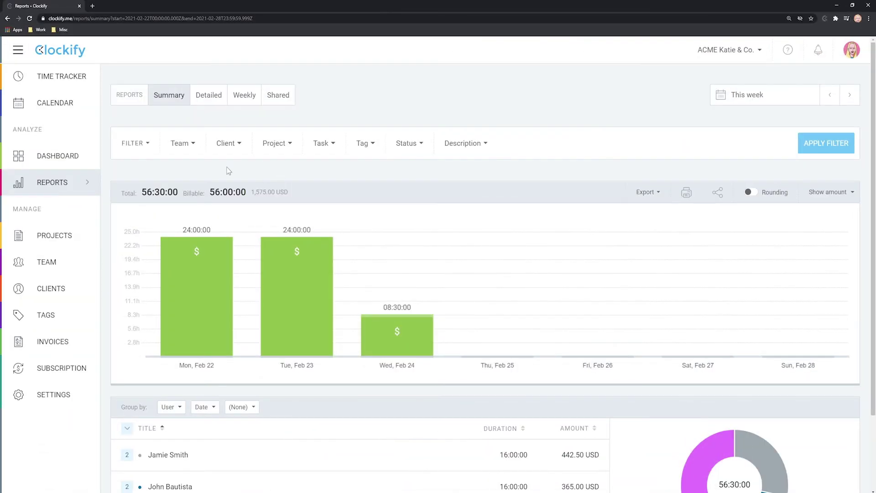
In the Detailed report, change the Project Tyler 2 entry's description to 'Meeting With Client'
click(208, 96)
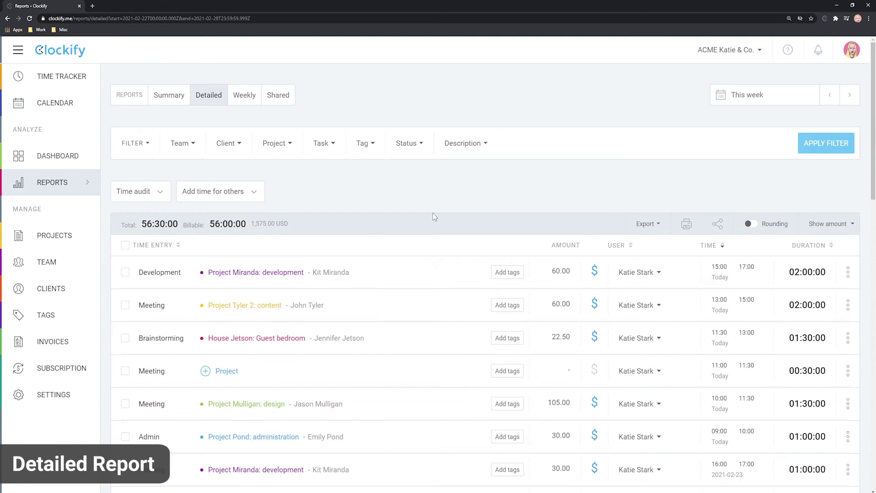
scroll(442, 212, down, 10)
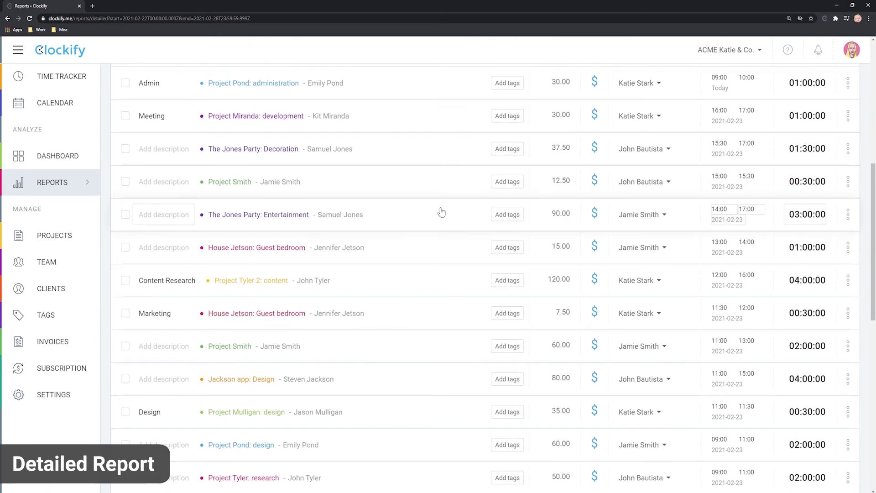
scroll(441, 214, up, 6)
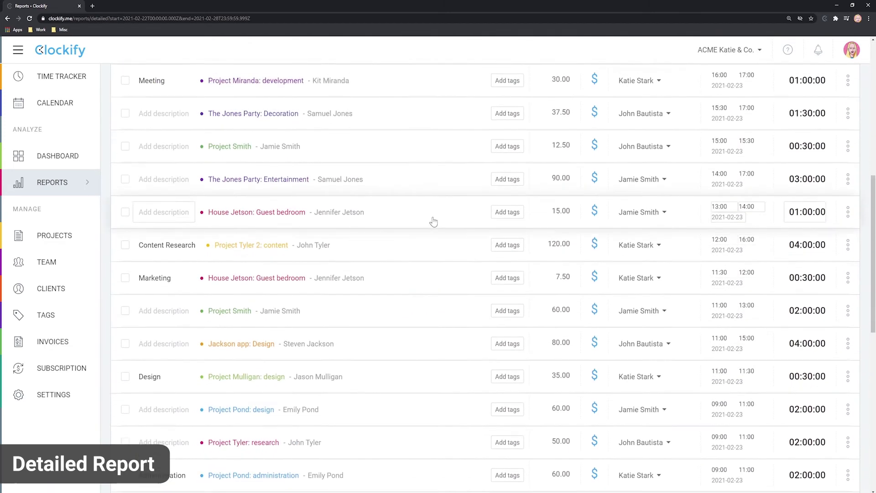
scroll(434, 220, up, 5)
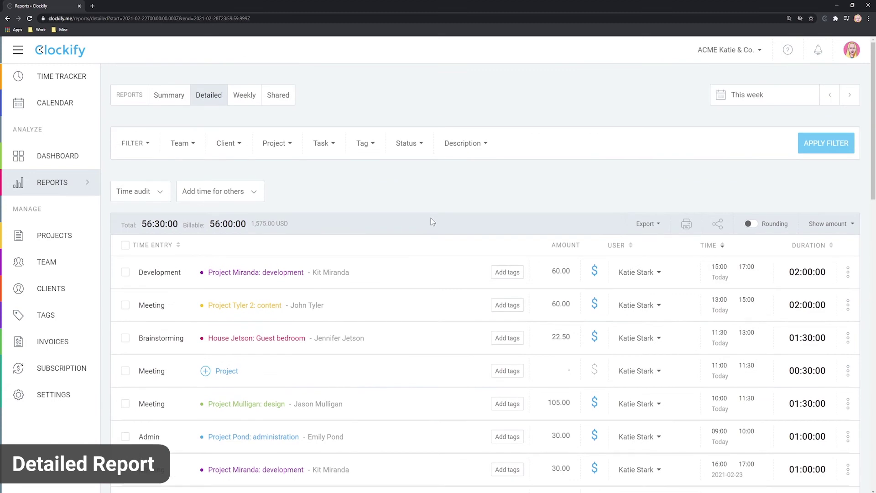
click(175, 309)
text(With )
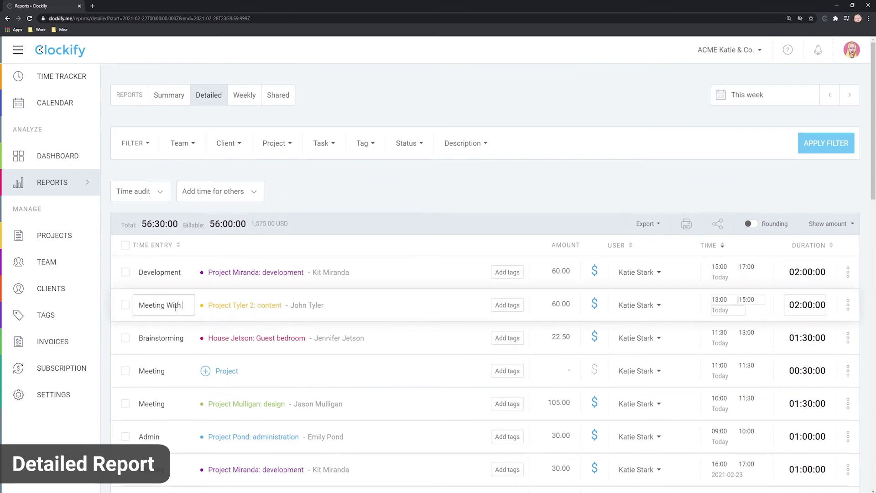
text(Client)
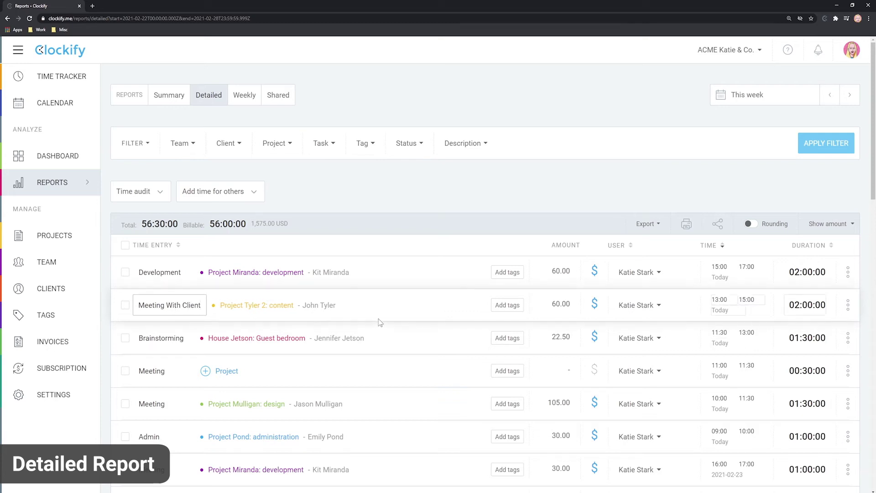
key(Return)
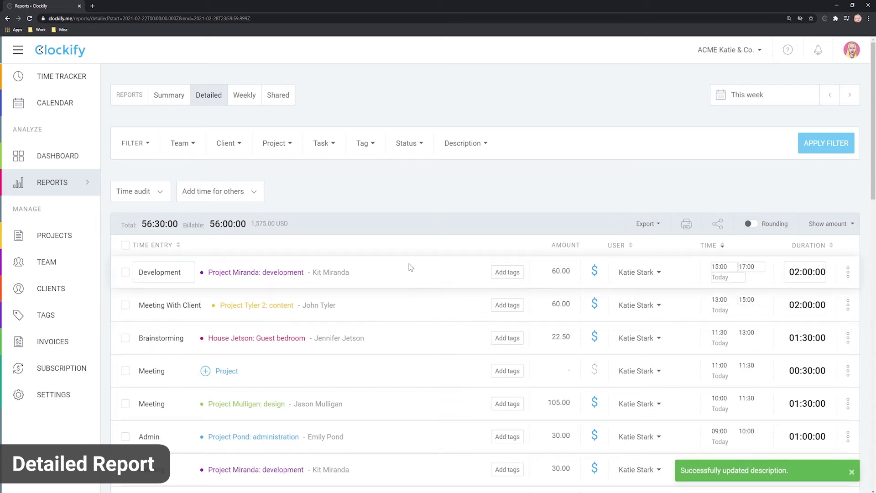
Filter the Detailed report to show only entries Without project
click(280, 151)
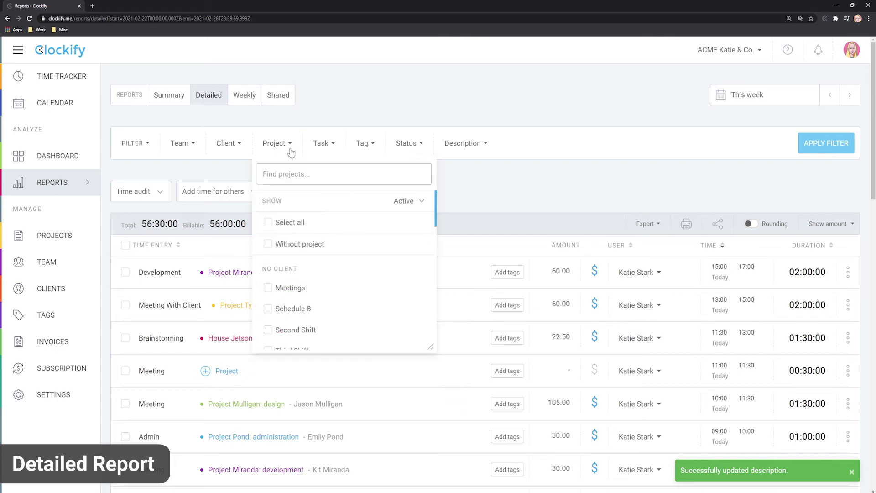
click(269, 245)
click(489, 190)
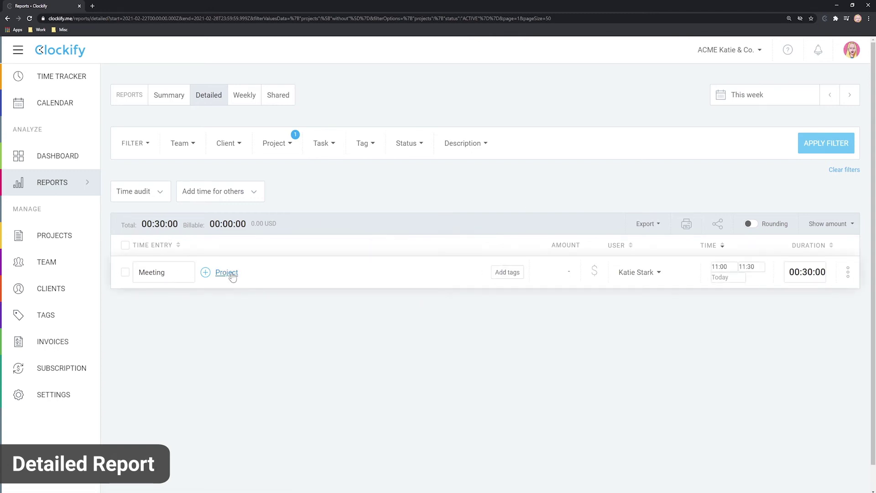
scroll(264, 381, down, 2)
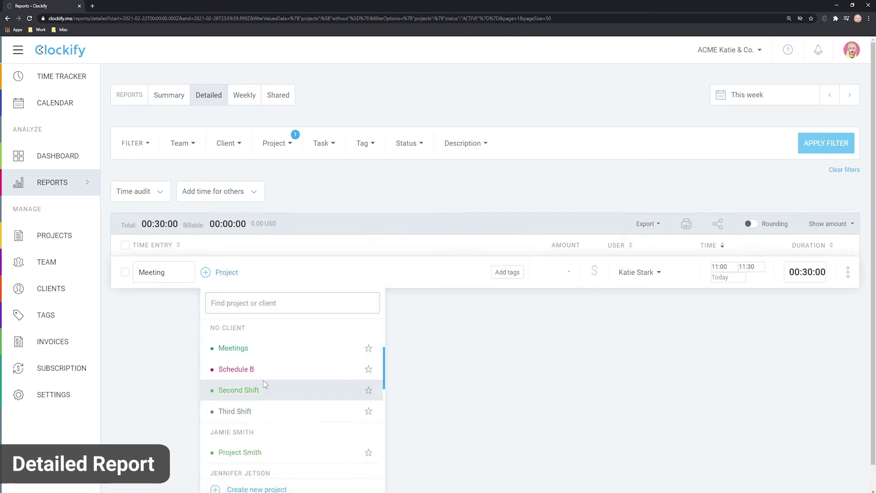
scroll(241, 354, down, 2)
scroll(241, 354, up, 2)
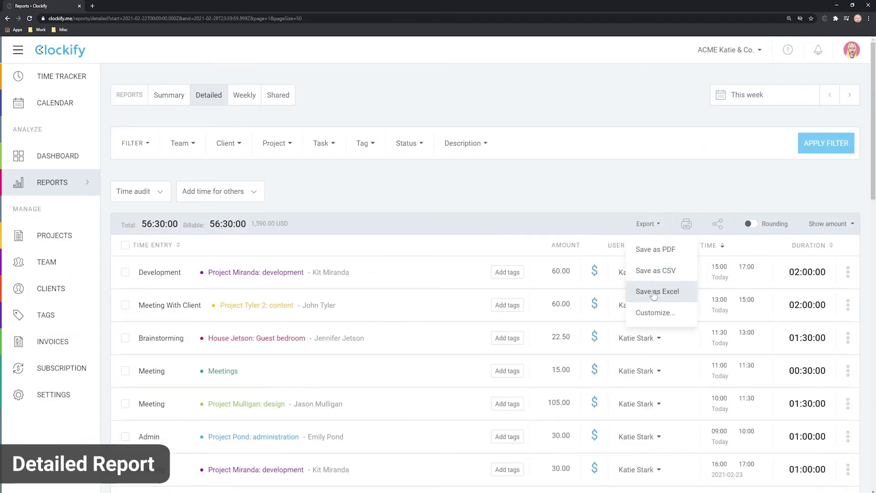
Export the detailed report's 32 entries to an Excel file
click(654, 292)
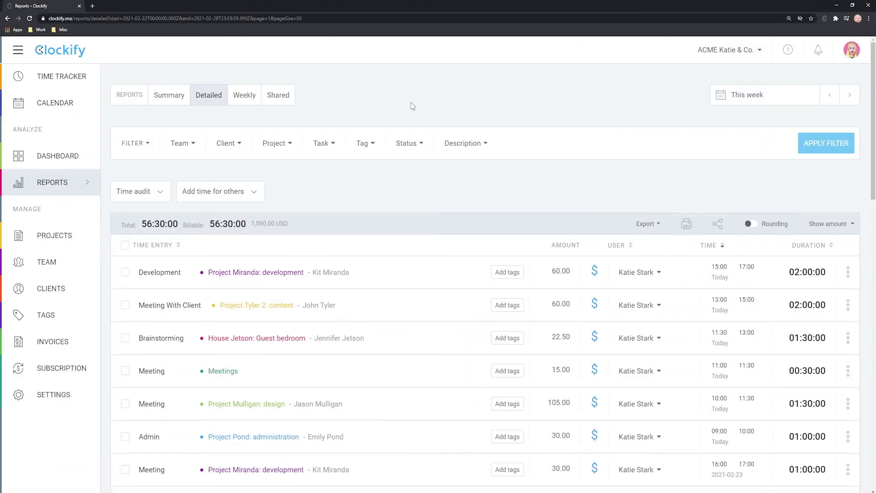
Switch to the Weekly report and regroup it by User, totalling 56:30:00
click(245, 99)
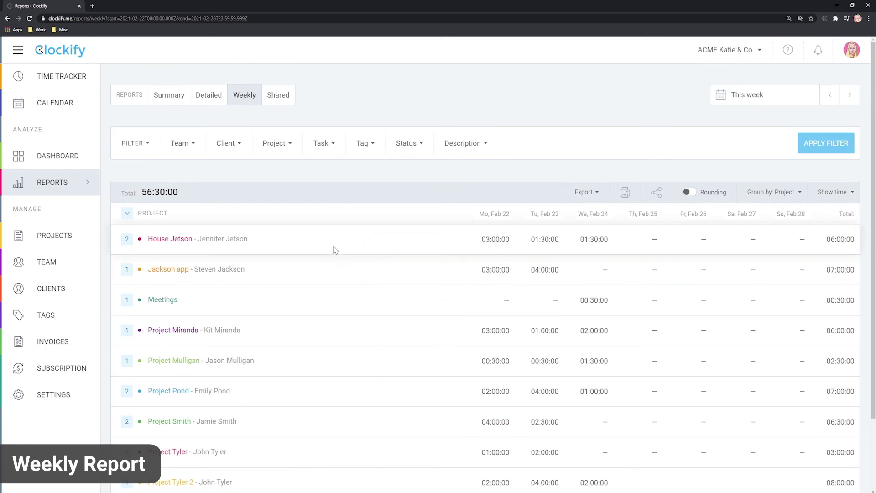
scroll(436, 270, down, 2)
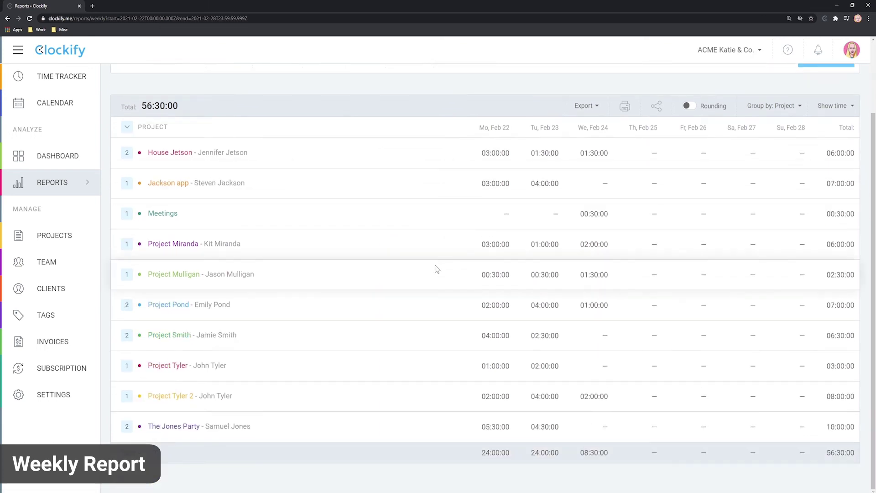
scroll(431, 267, up, 2)
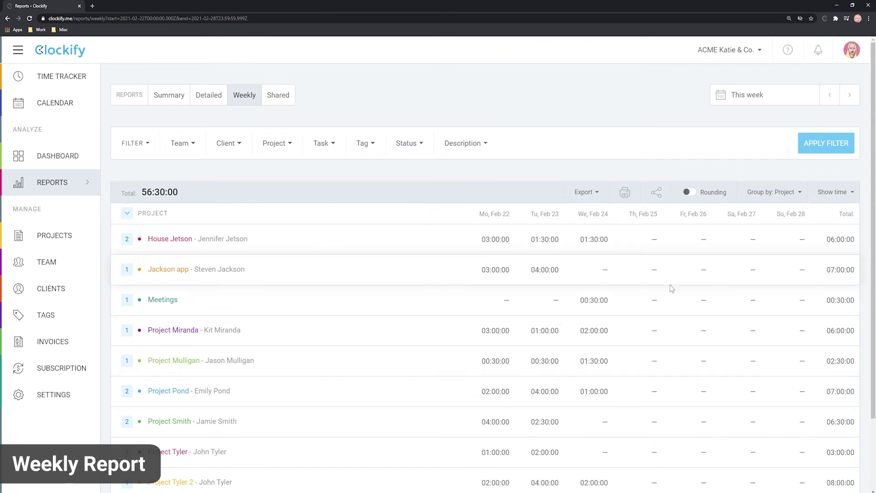
click(799, 194)
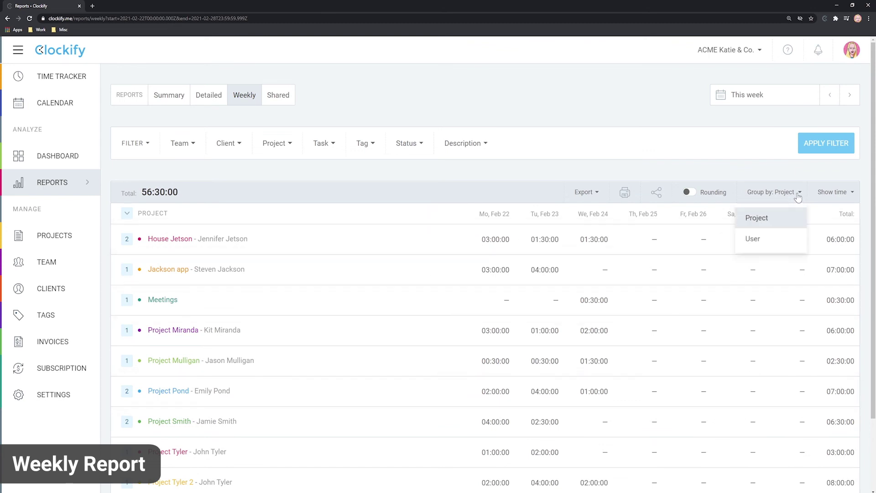
click(770, 242)
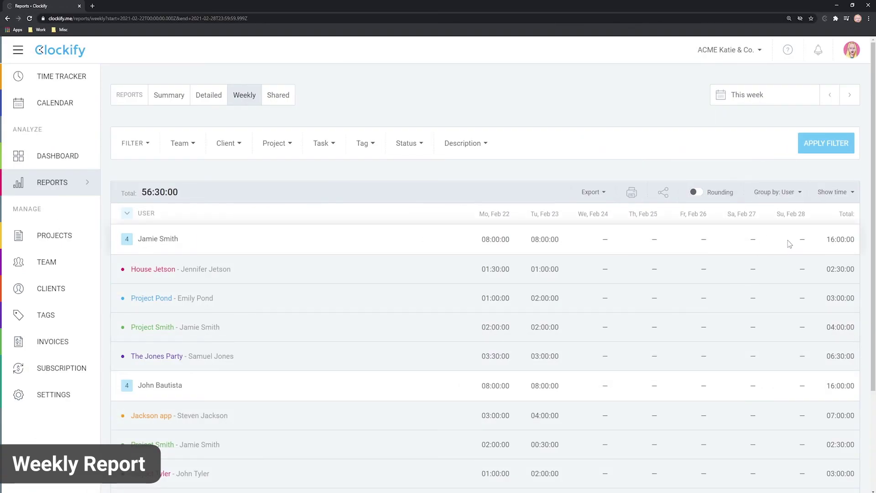
Switch the weekly report to Show amount and expand the first user's per-project USD breakdown
click(849, 198)
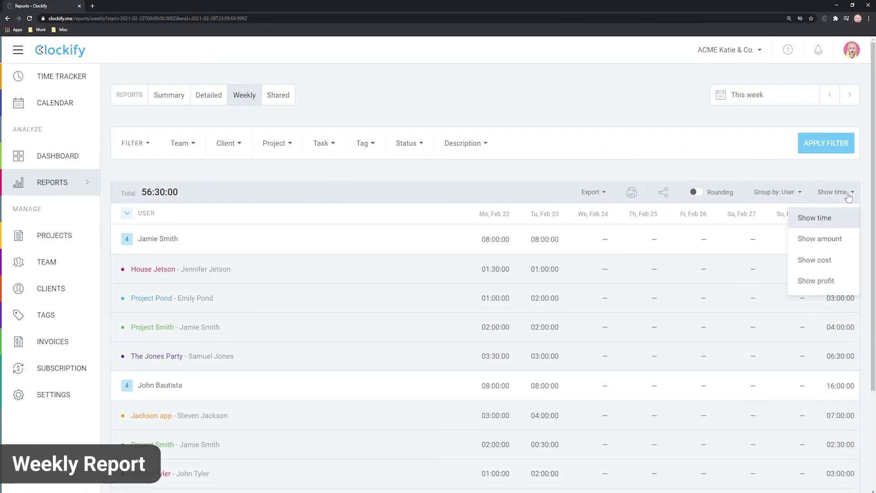
click(835, 237)
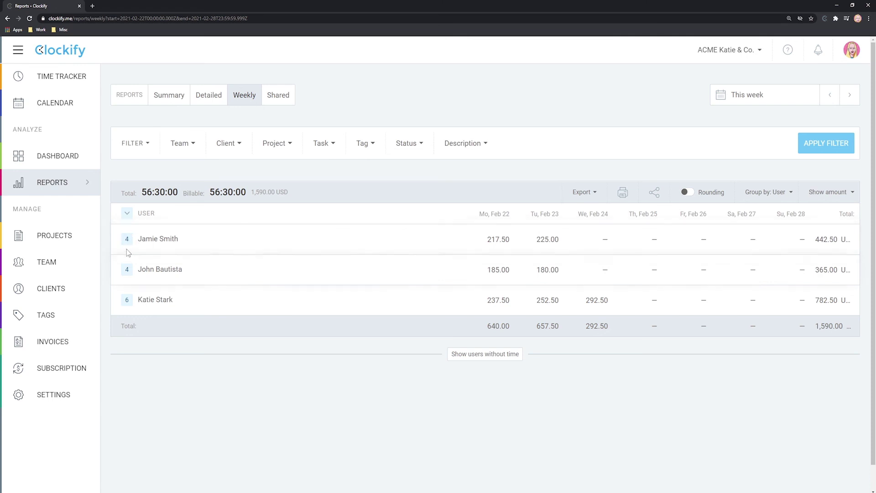
click(128, 241)
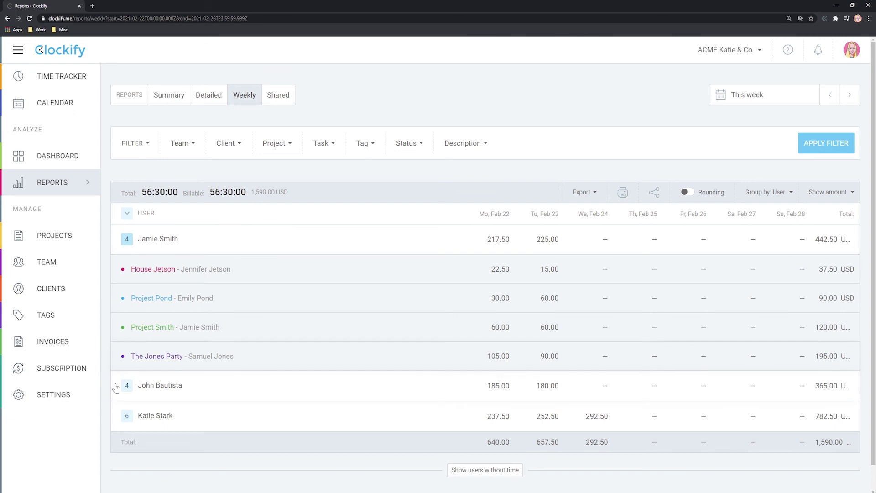